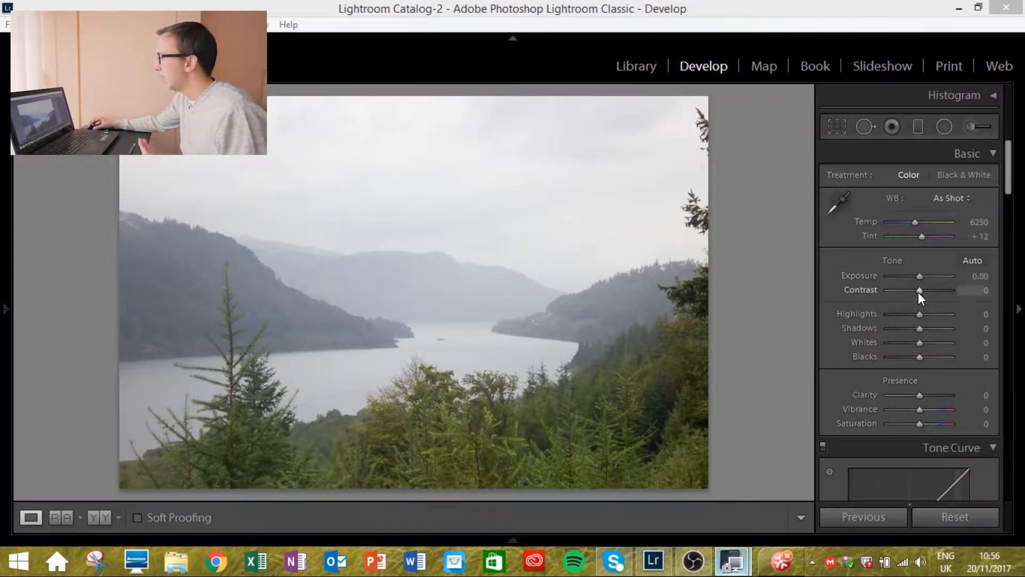
# - Set the photo's basic tone to Contrast +79, Highlights −60 and Shadows +33
pyautogui.moveTo(919, 293); pyautogui.dragTo(943, 293)
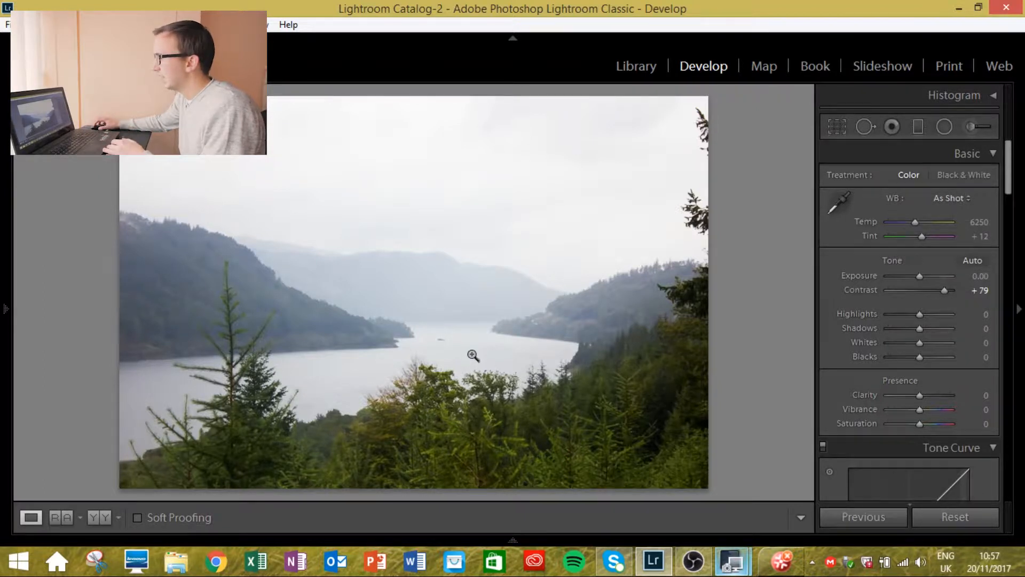
pyautogui.moveTo(916, 315); pyautogui.dragTo(899, 316)
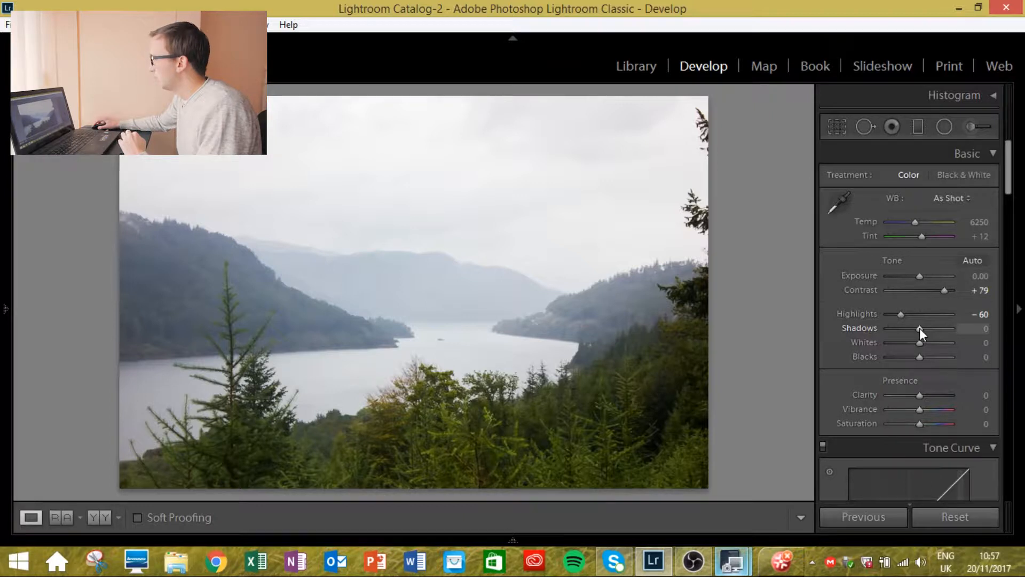
pyautogui.moveTo(919, 328); pyautogui.dragTo(931, 336)
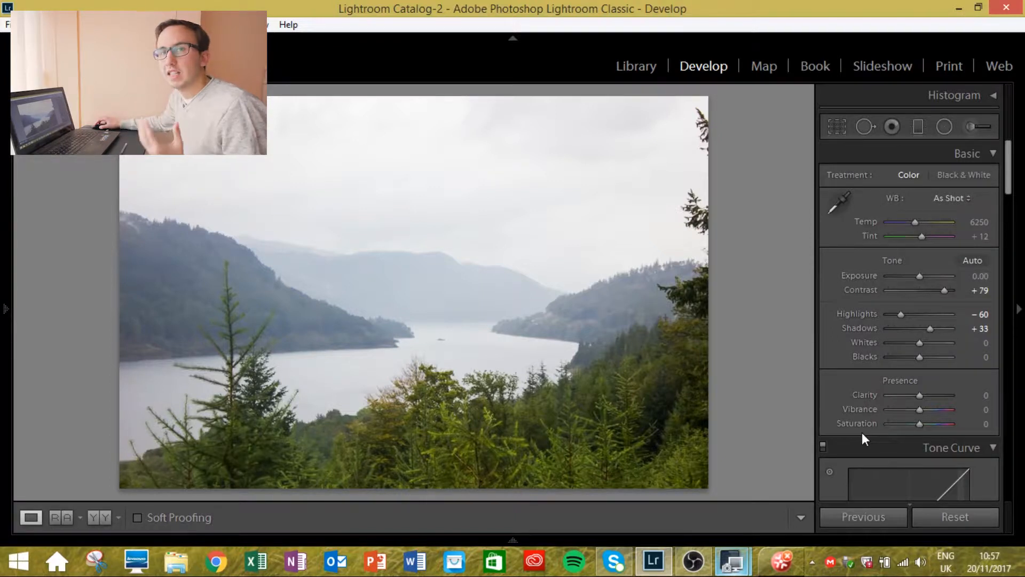
# - Pull down the highlights region of the tone curve to −77
pyautogui.scroll(-5, 844, 410)
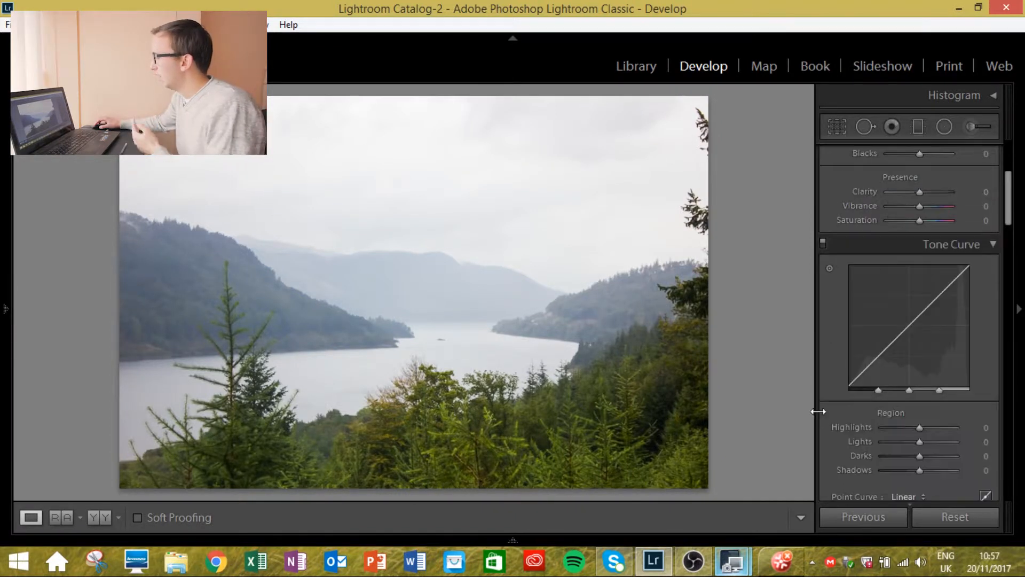
pyautogui.scroll(3, 828, 411)
pyautogui.scroll(-5, 828, 411)
pyautogui.scroll(2, 828, 411)
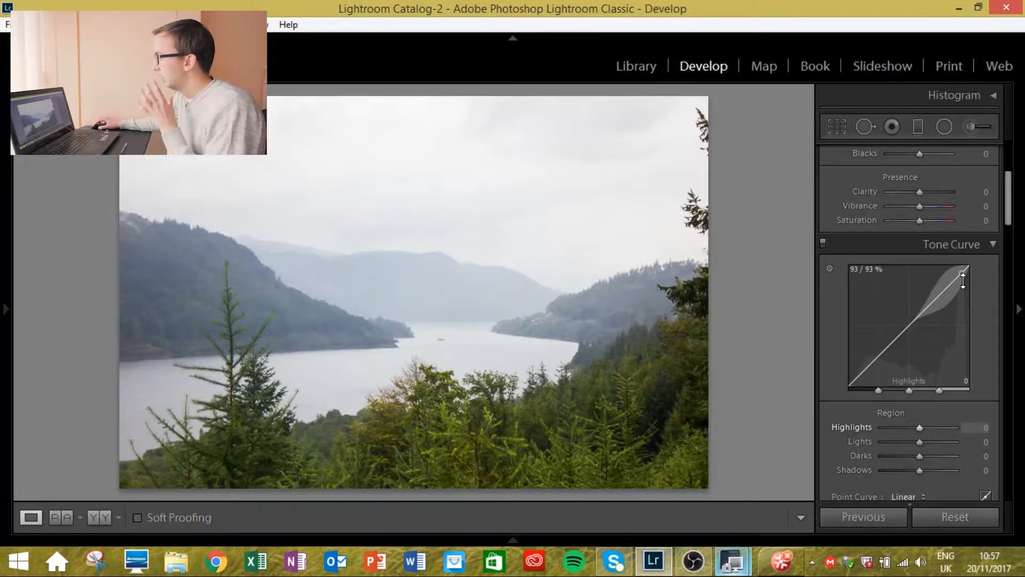
pyautogui.moveTo(963, 279); pyautogui.dragTo(963, 326)
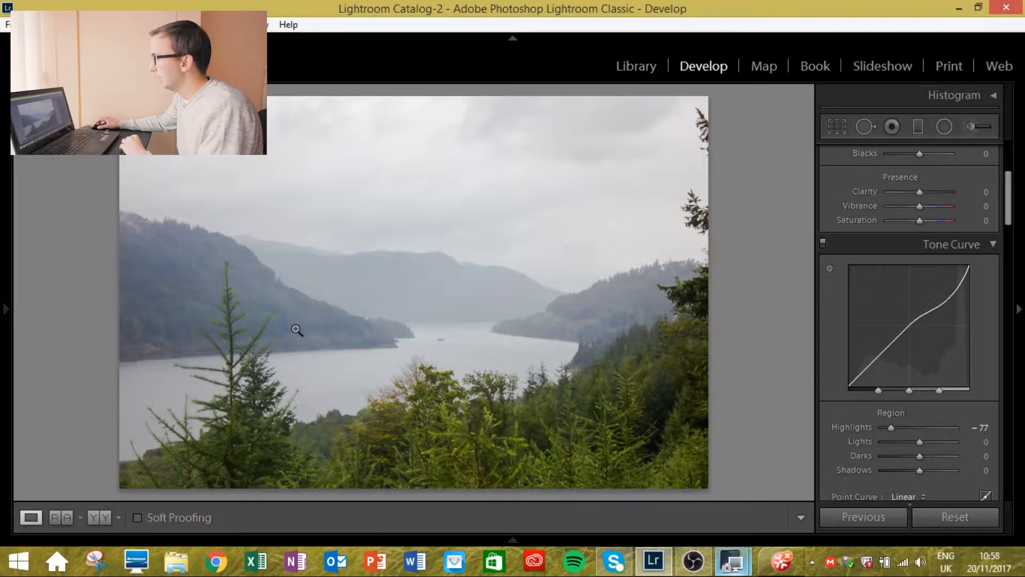
# - Shift the HSL hue of the greens to +24 and of the blues to −11
pyautogui.moveTo(1010, 212); pyautogui.dragTo(1009, 262)
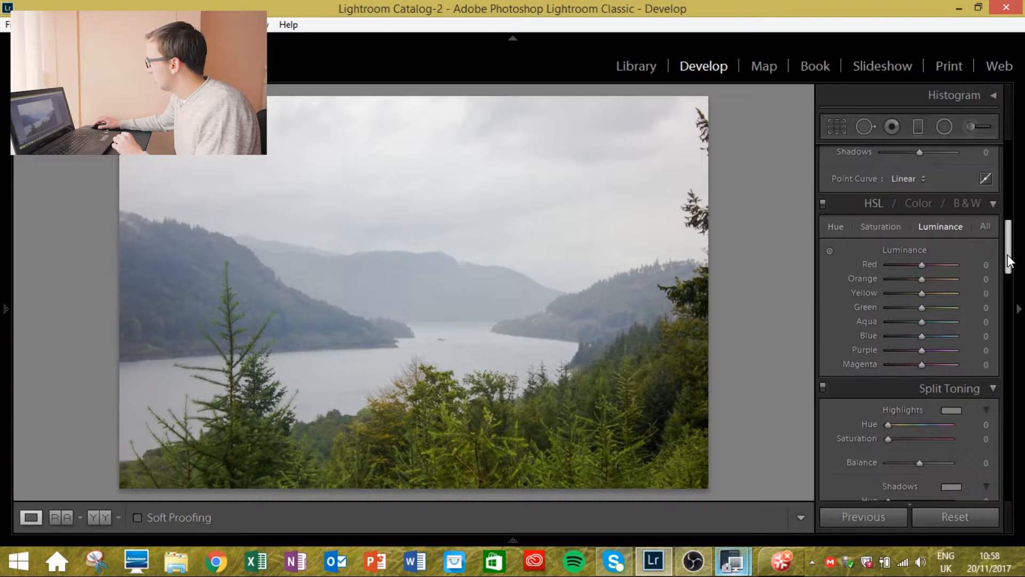
pyautogui.click(836, 226)
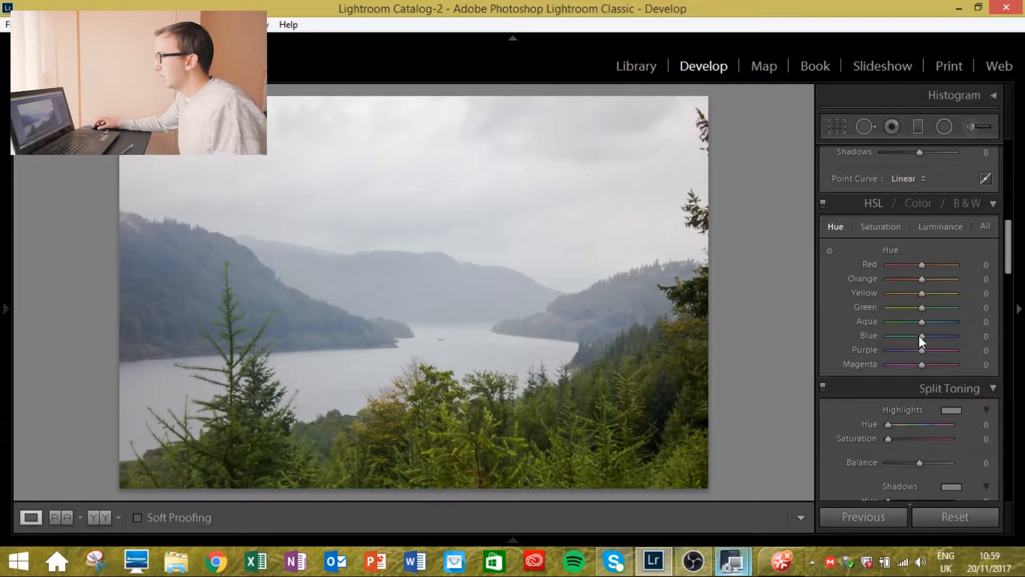
pyautogui.moveTo(924, 309); pyautogui.dragTo(926, 310)
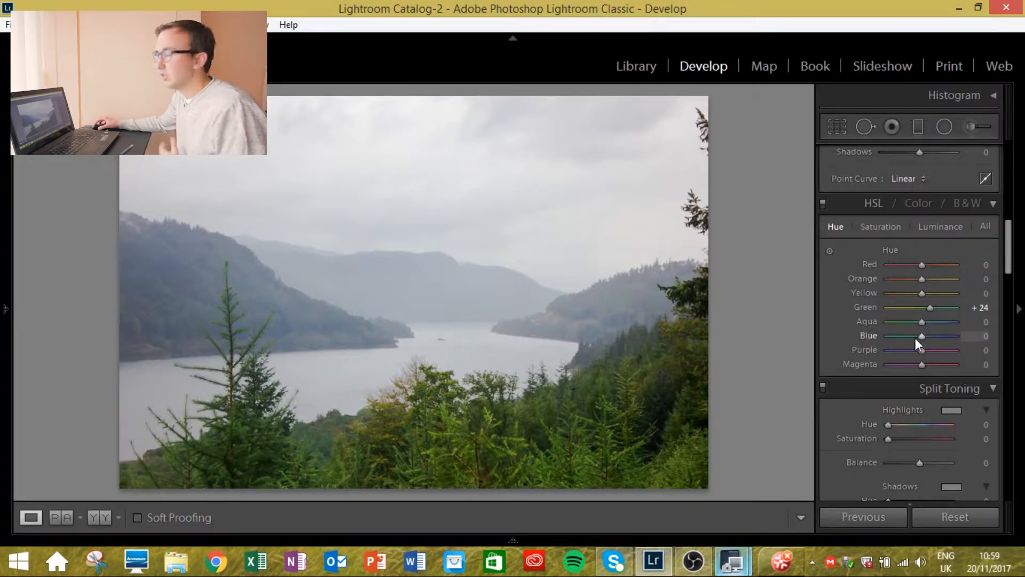
pyautogui.moveTo(918, 335); pyautogui.dragTo(915, 338)
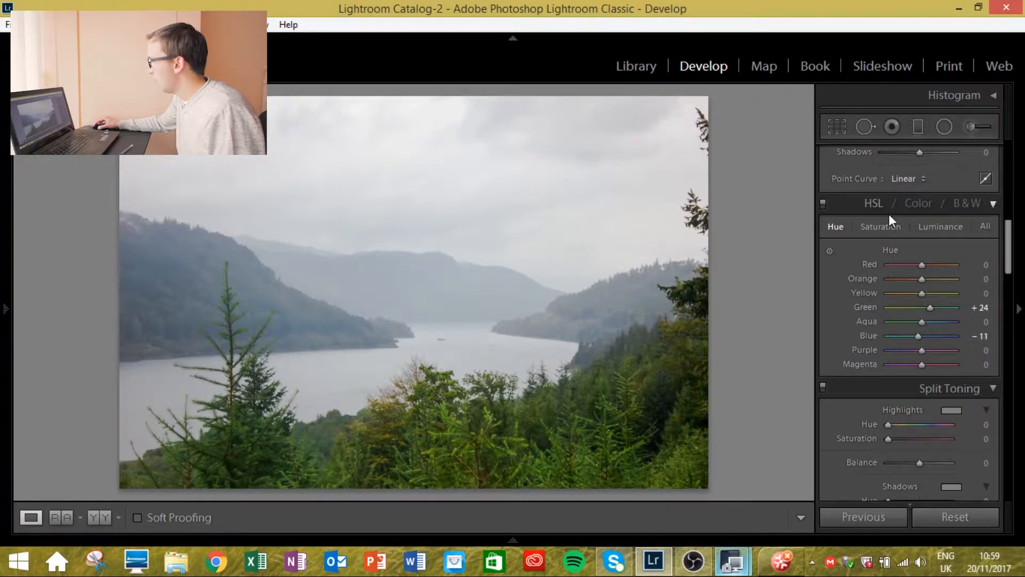
# - Lower the blues in HSL to −33 for saturation and −33 for luminance
pyautogui.click(870, 225)
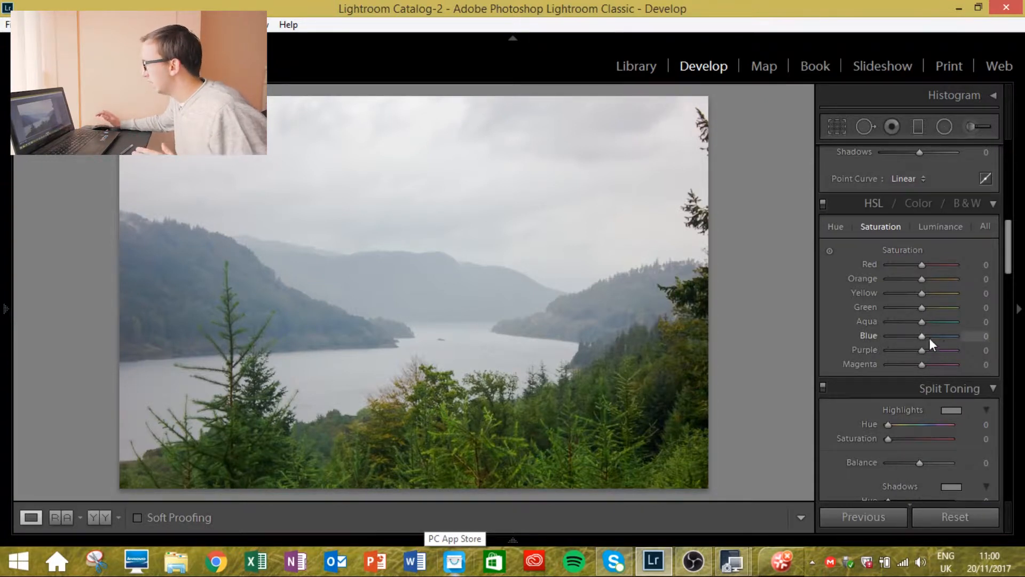
pyautogui.moveTo(922, 336); pyautogui.dragTo(912, 338)
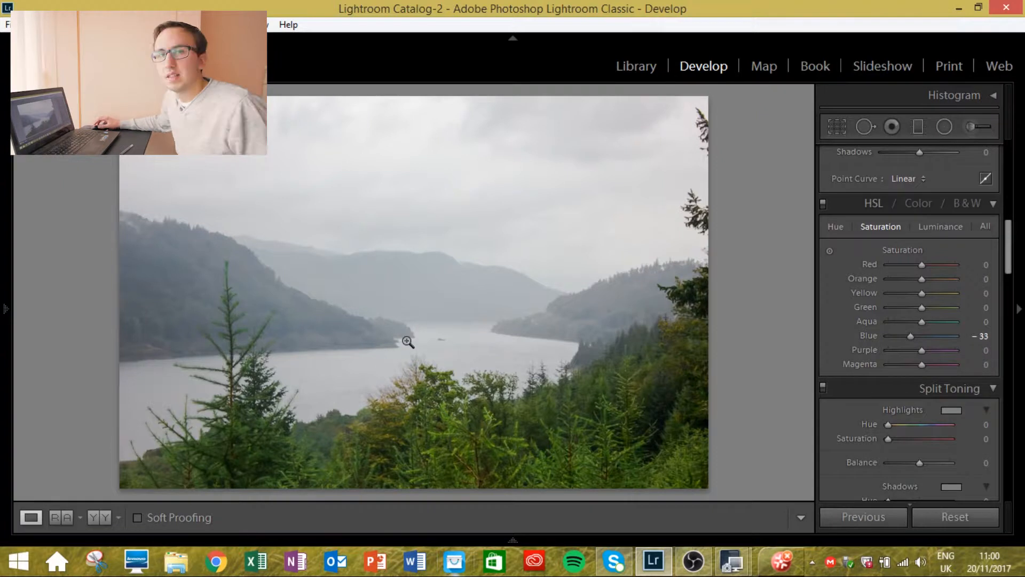
pyautogui.click(940, 226)
pyautogui.moveTo(922, 335); pyautogui.dragTo(910, 337)
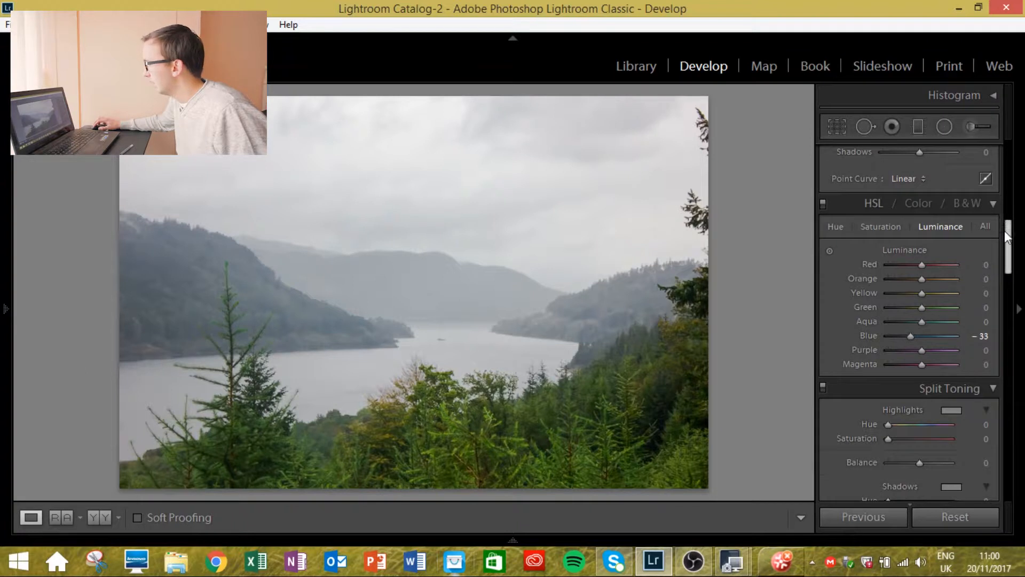
# - Enable the lens profile corrections and chromatic aberration removal, checking the photo with and without the profile correction
pyautogui.moveTo(1007, 237); pyautogui.dragTo(1014, 341)
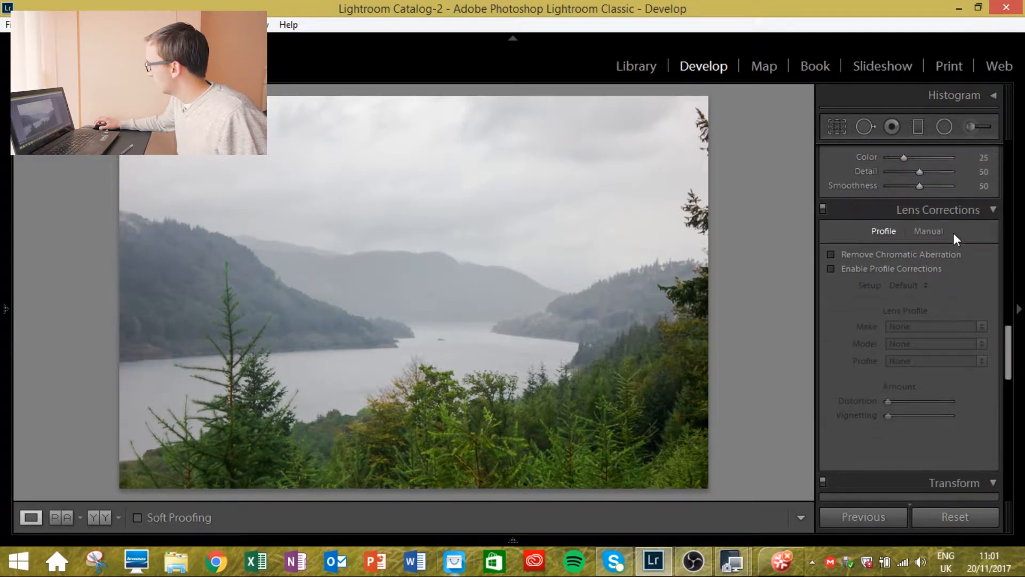
pyautogui.click(831, 268)
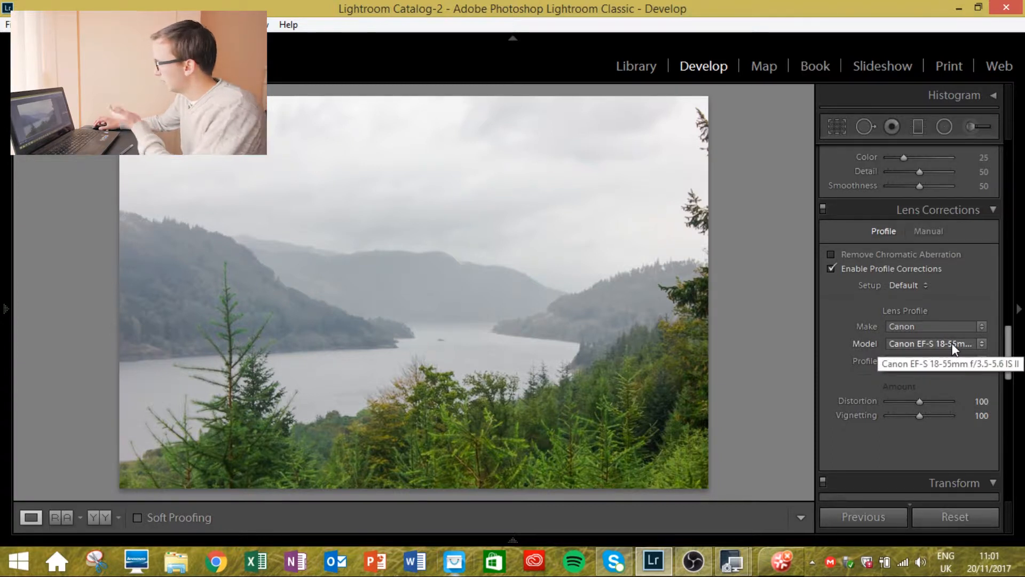
pyautogui.click(845, 255)
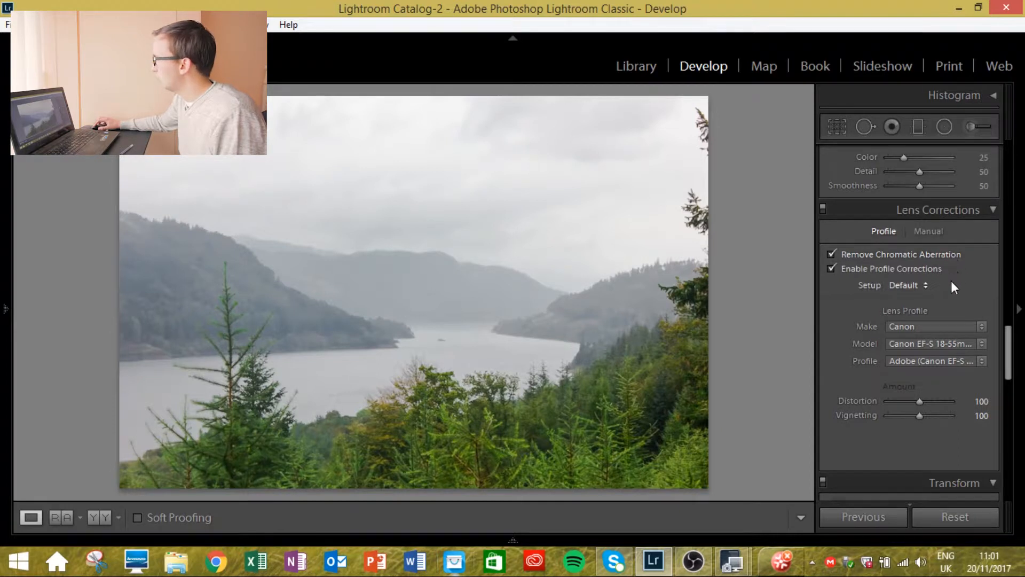
pyautogui.click(832, 269)
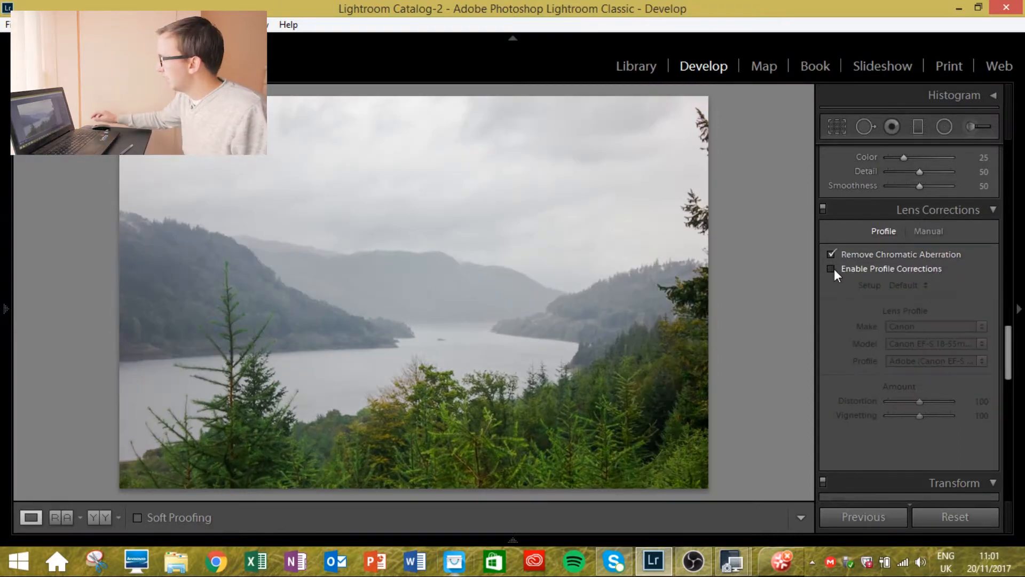
pyautogui.click(833, 268)
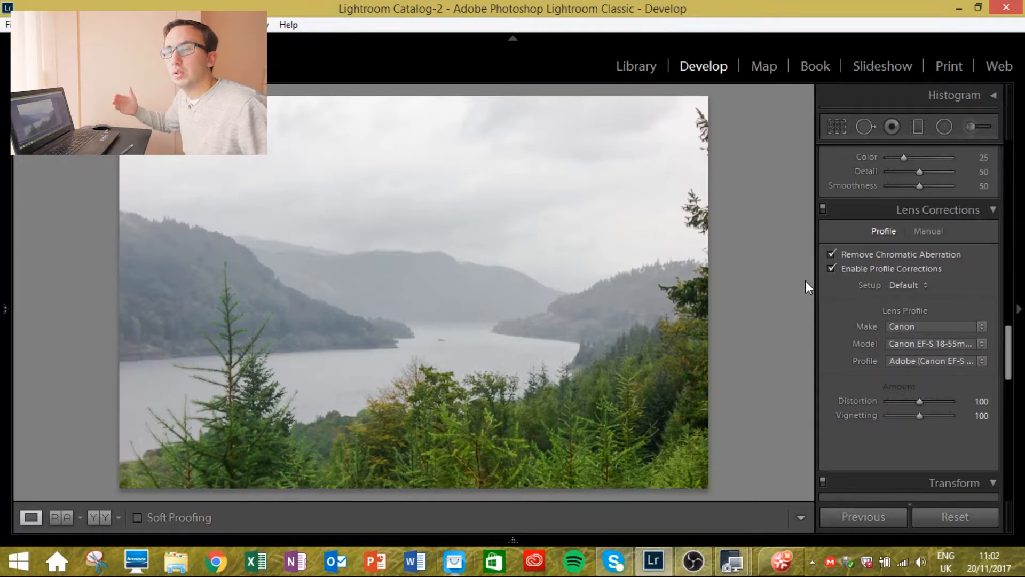
# - Set the Dehaze amount in the photo's effects to +33
pyautogui.moveTo(1007, 353); pyautogui.dragTo(1009, 446)
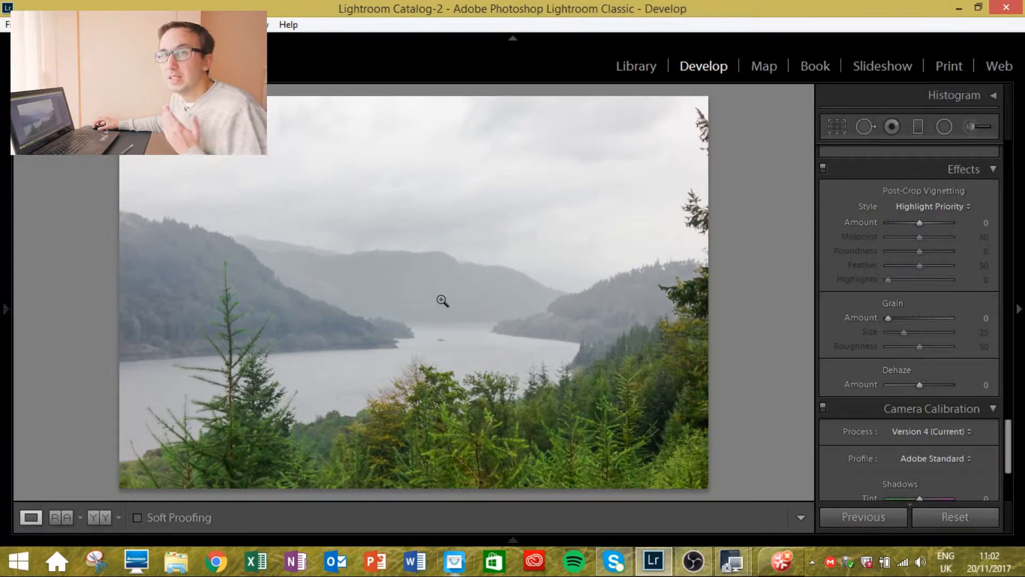
pyautogui.moveTo(921, 386); pyautogui.dragTo(934, 386)
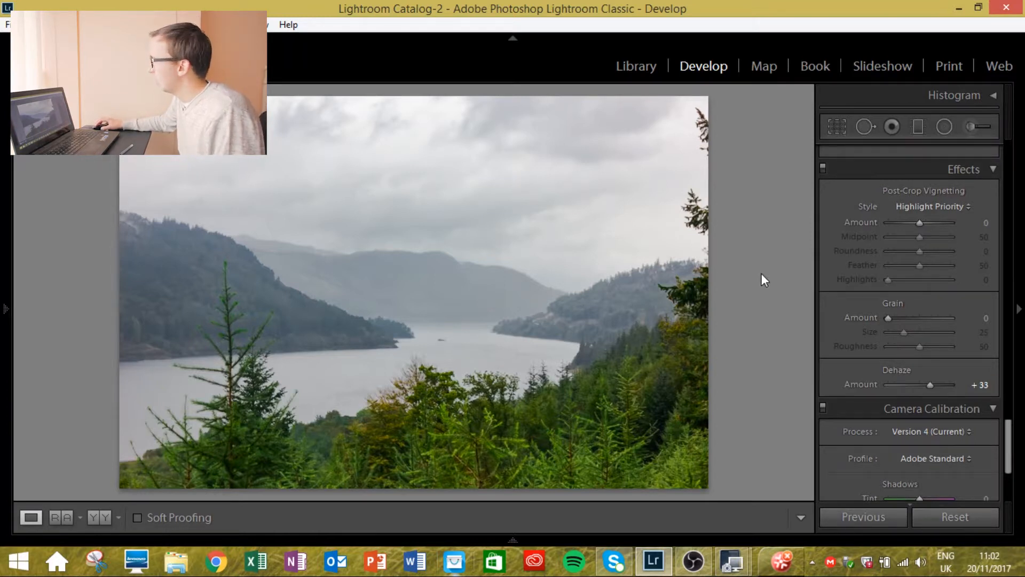
# - Set the presence adjustments to Clarity +45, Vibrance +31 and Saturation −5, checking against the unedited photo
pyautogui.moveTo(1008, 445); pyautogui.dragTo(1009, 184)
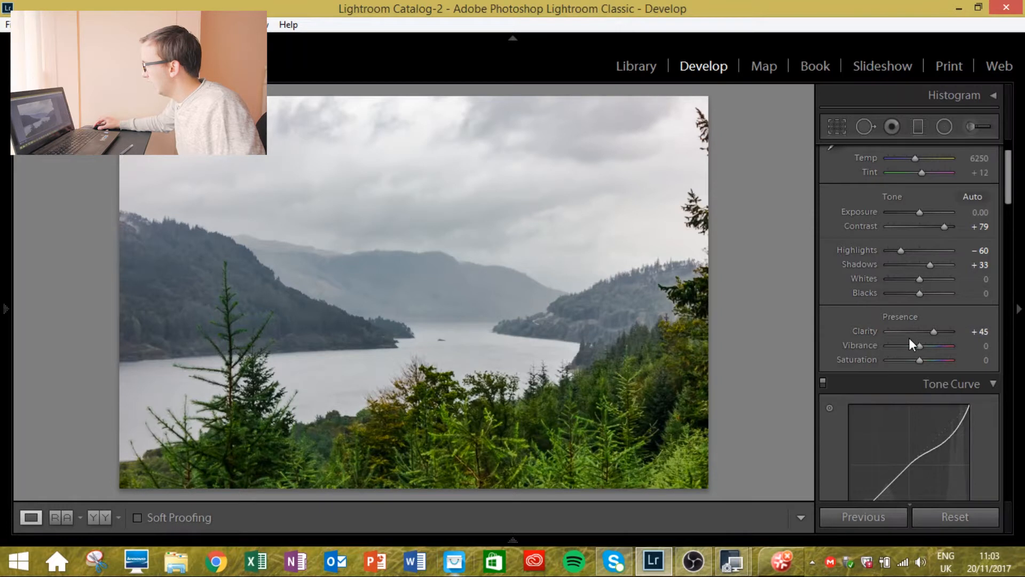
pyautogui.moveTo(910, 344); pyautogui.dragTo(930, 345)
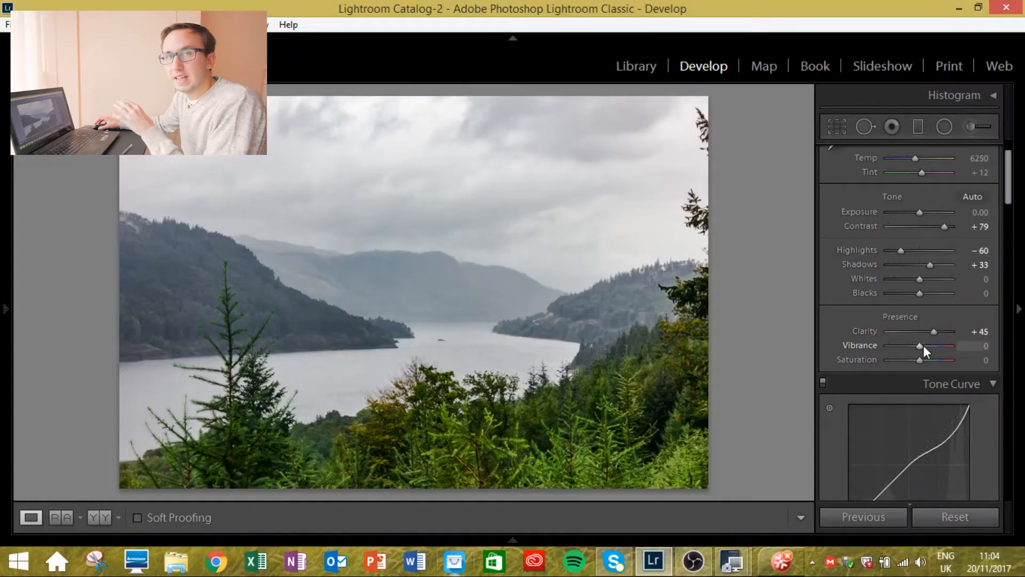
pyautogui.moveTo(924, 345); pyautogui.dragTo(915, 360)
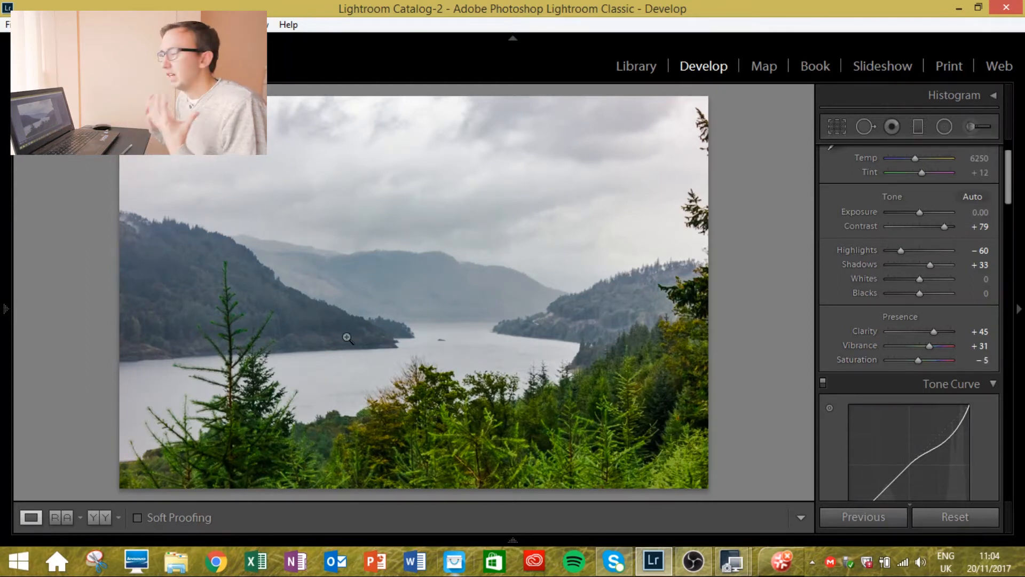
pyautogui.press('\\')
pyautogui.press('\\')
pyautogui.press('\\')
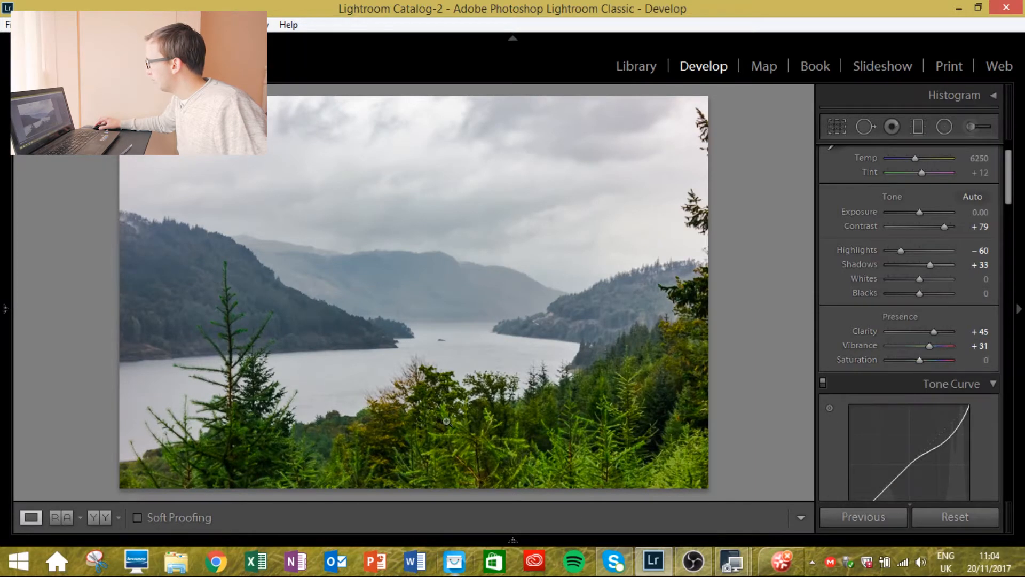
pyautogui.moveTo(917, 360); pyautogui.dragTo(915, 360)
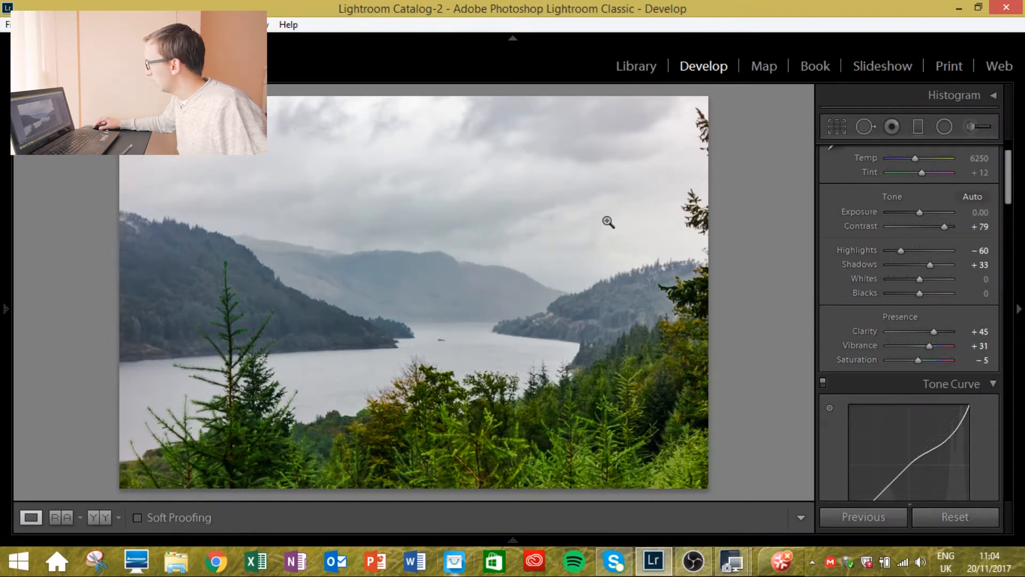
# - Switch between the before and after versions of the photo to compare the overall edit
pyautogui.press('\\')
pyautogui.press('\\')
pyautogui.press('\\')
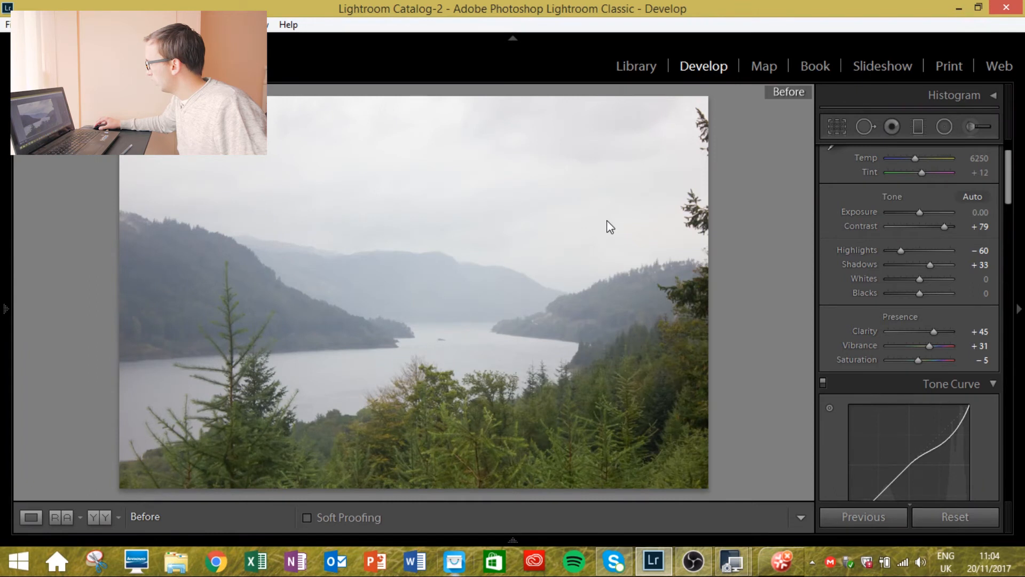
pyautogui.press('\\')
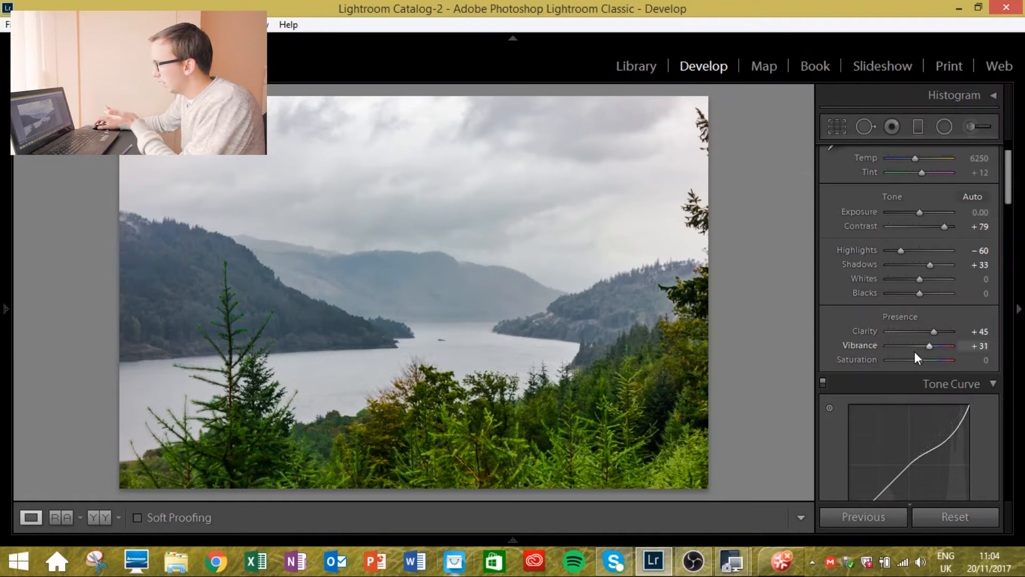
# - Set the overall Saturation to −5 and compare the result with the unedited photo
pyautogui.moveTo(916, 360); pyautogui.dragTo(916, 360)
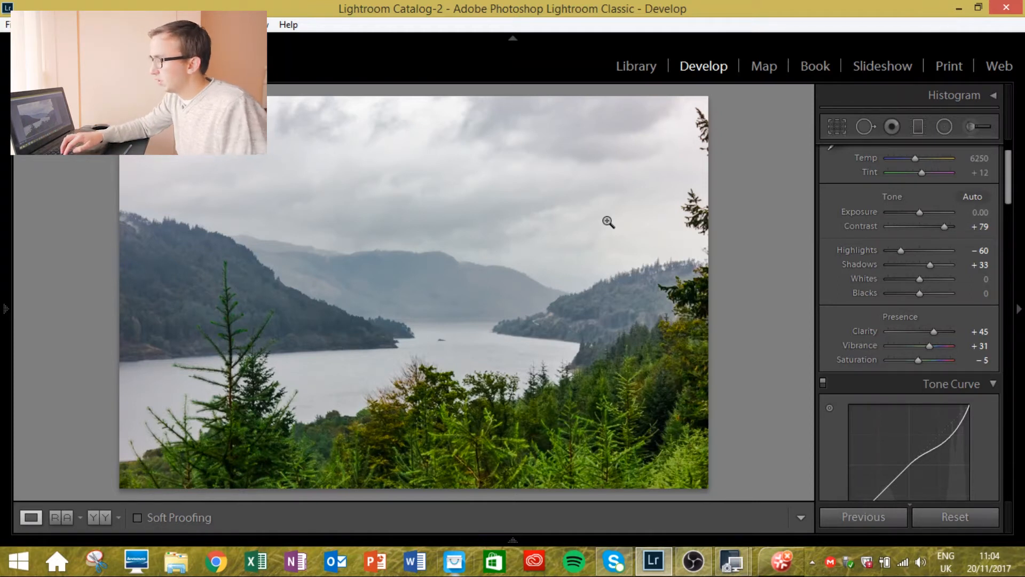
pyautogui.press('\\')
pyautogui.press('\\')
pyautogui.press('\\')
pyautogui.press('\\')
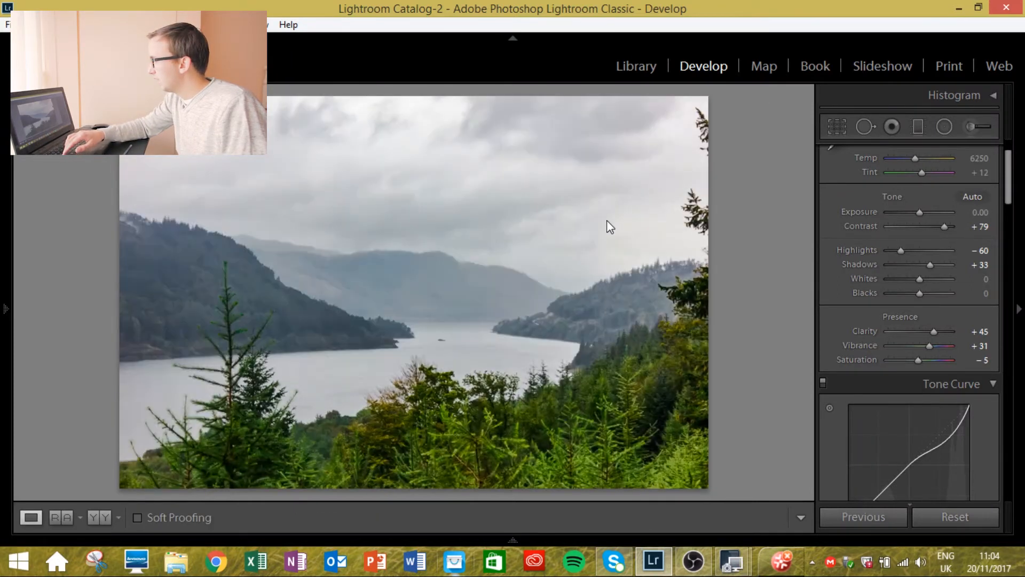
pyautogui.press('\\')
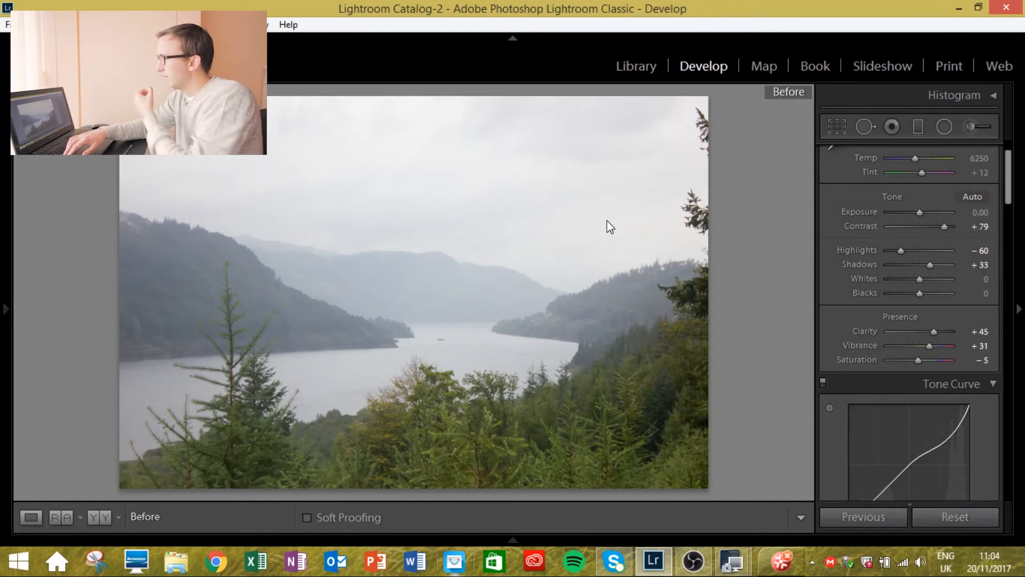
pyautogui.press('\\')
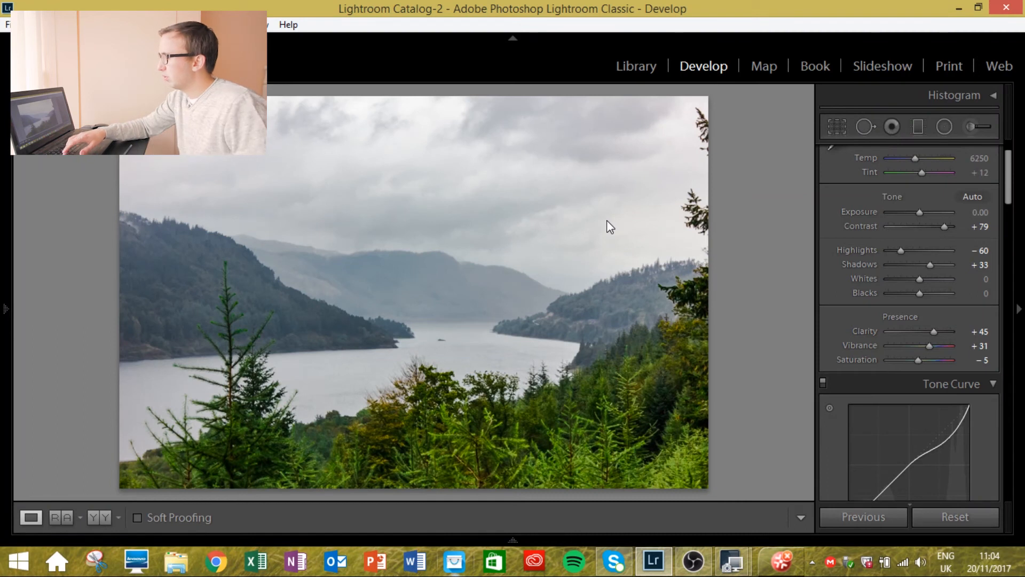